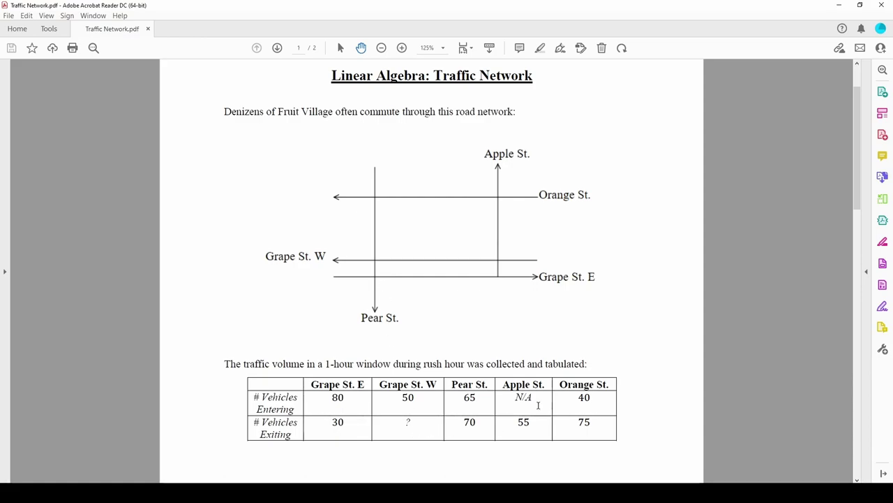
scroll(536, 405, down, 3)
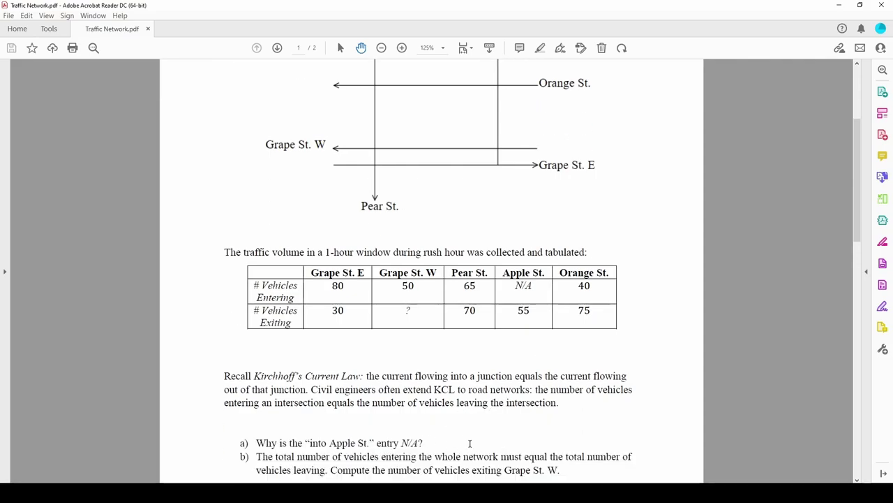
scroll(477, 395, up, 2)
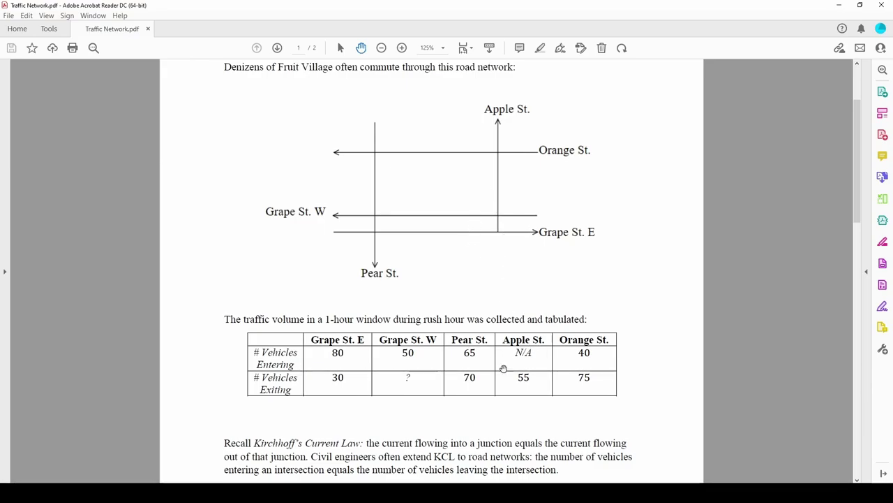
scroll(528, 359, down, 3)
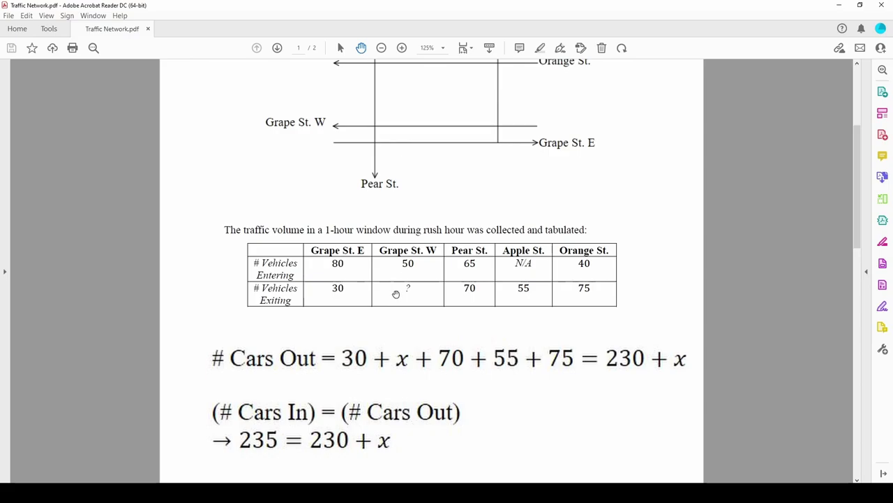
Scroll the PDF to page 2, showing the x–y block diagram and part c) (x = y + 10).
scroll(413, 302, down, 12)
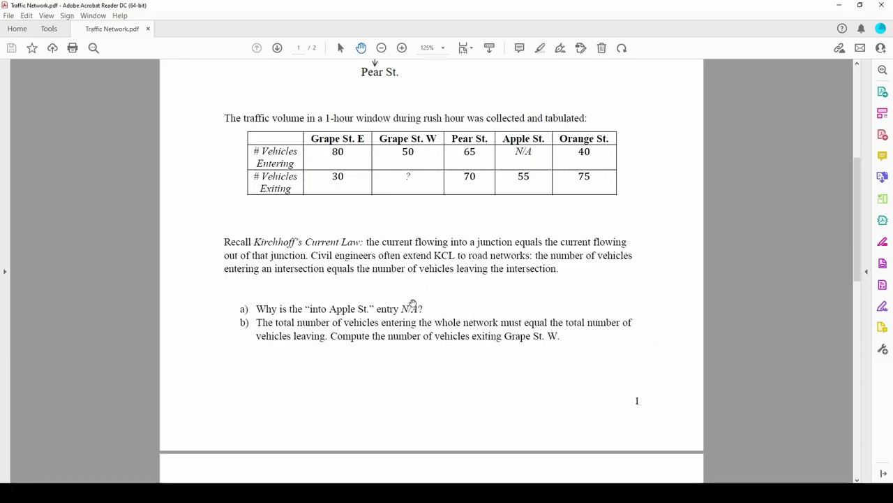
scroll(412, 302, down, 3)
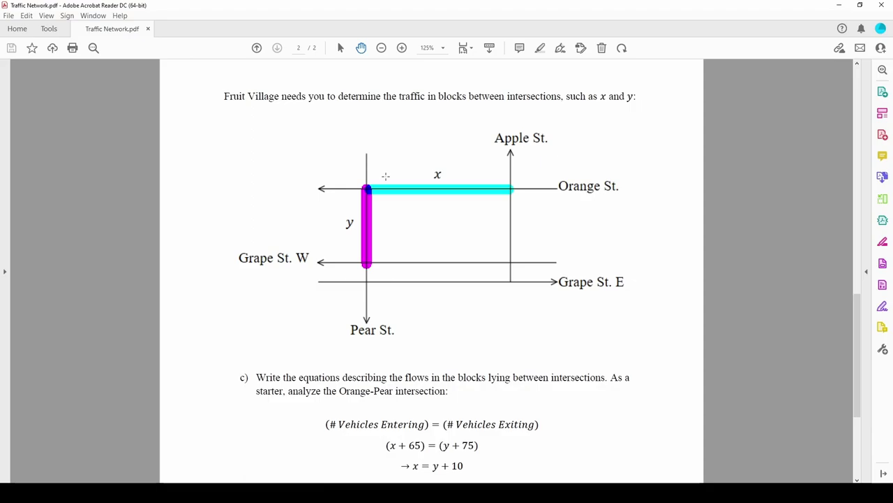
Switch to slide 1 of the Traffic Network Equations presentation in PowerPoint.
key(alt+Tab)
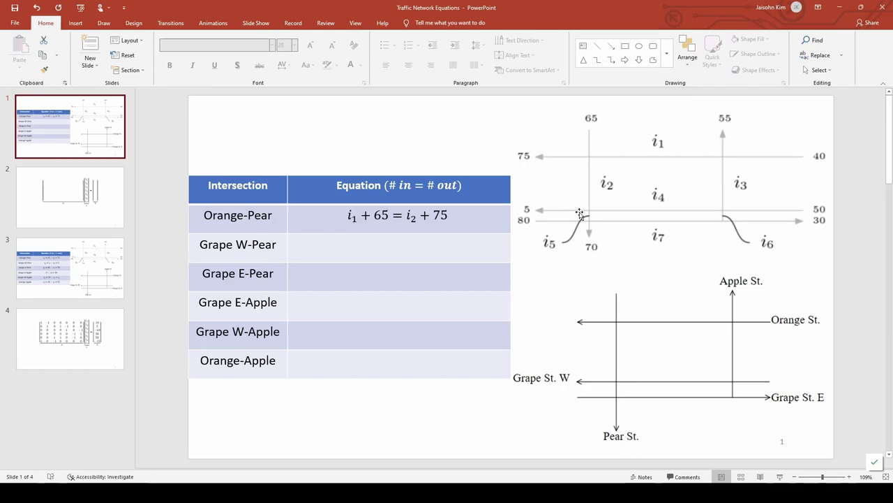
Replace the plain-text entry with the equation i_2+i_4=i_5+5 in the Grape W-Pear cell.
text(i2+i4 = i5+5)
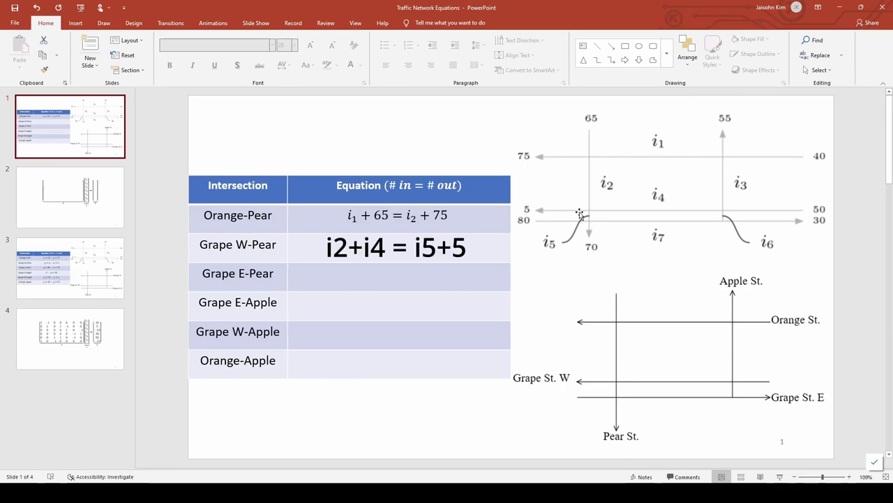
key(ctrl+z)
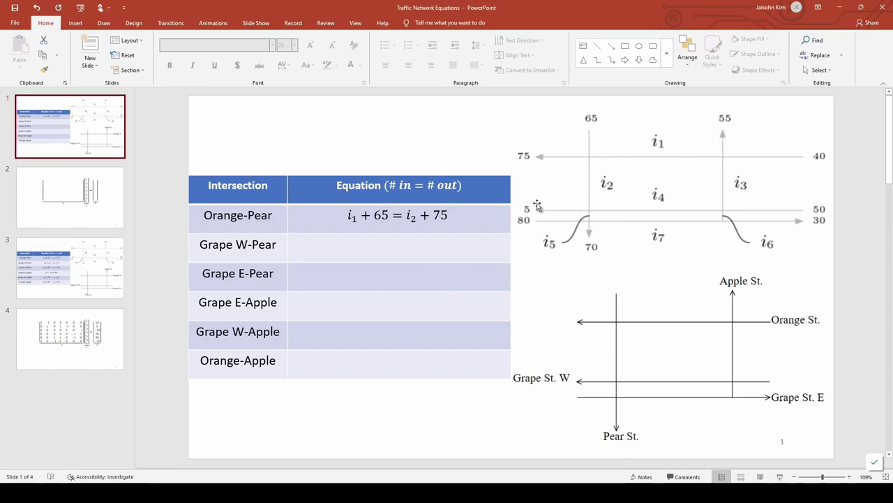
click(400, 244)
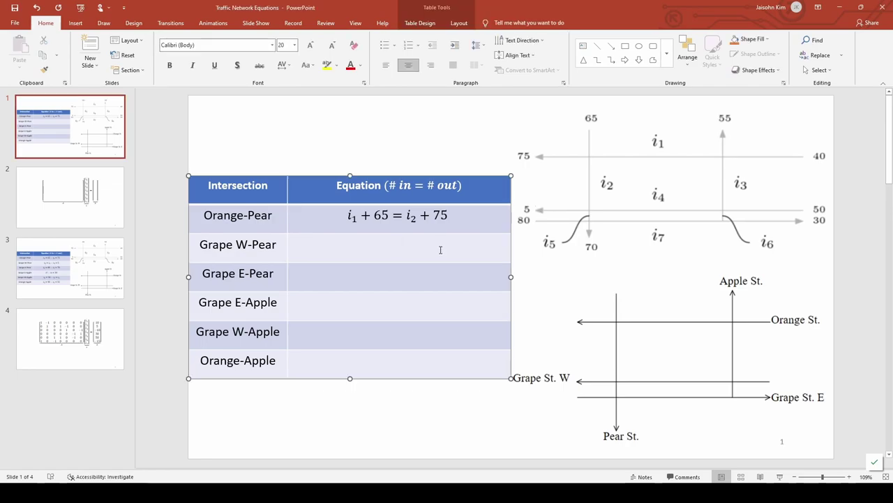
key(alt+equal)
text(i_2+i_4=)
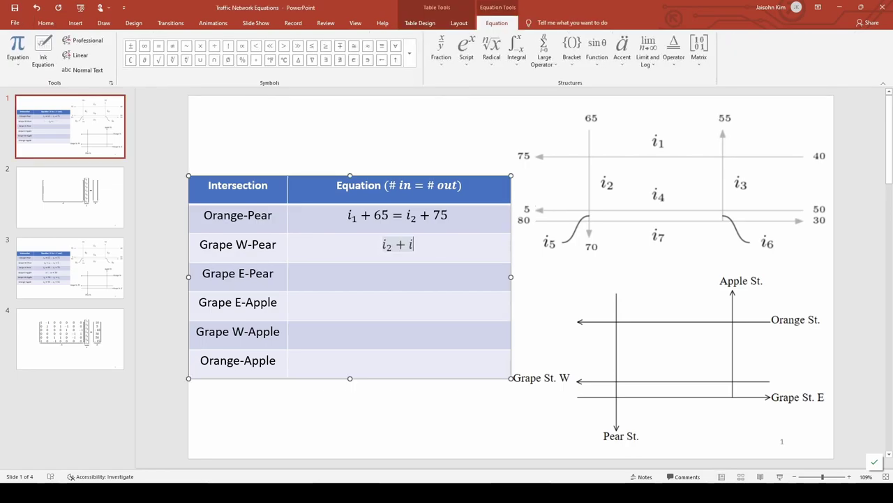
text(i_5+5)
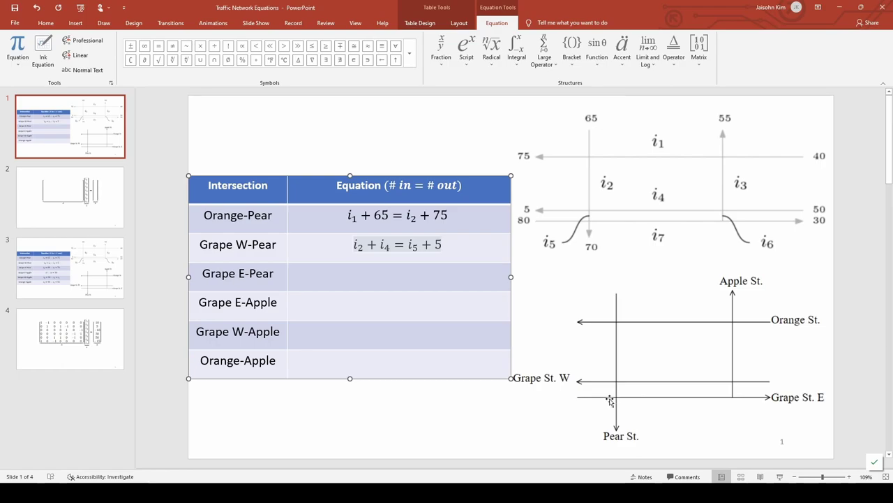
Enter equations i_5+80=i_7+70 for Grape E-Pear and i_7=i_6+30 for Grape E-Apple.
click(399, 273)
key(alt+equal)
text(i_5+)
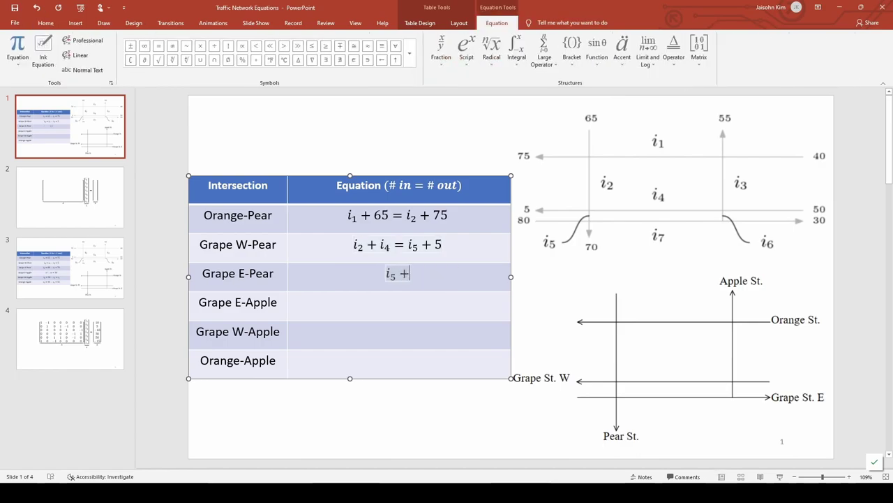
text(80=i_7+70)
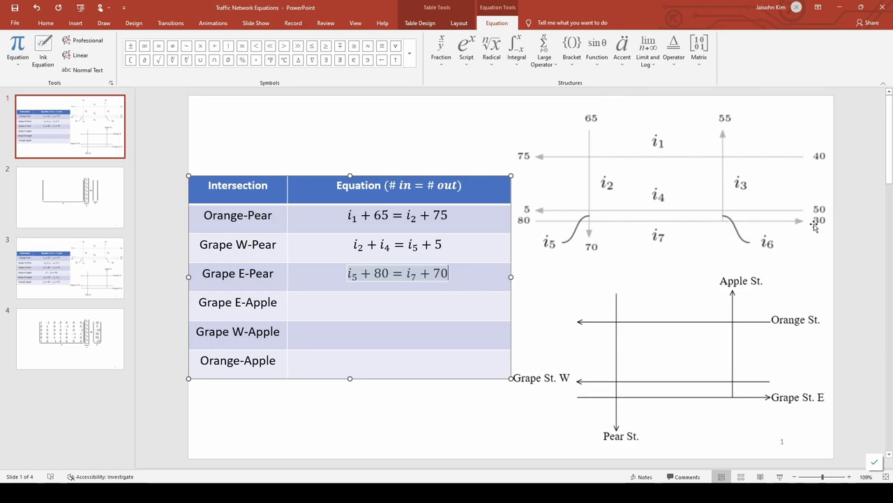
key(Down)
key(alt+equal)
text(i_7 = i_6 + 30)
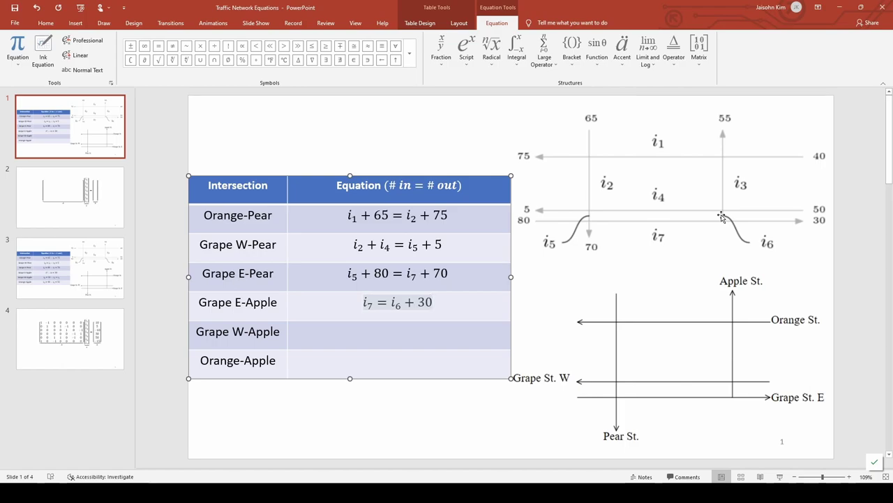
Enter equations i_6+50=i_3+i_4 for Grape W-Apple and i_3+40=i_1+55 for Orange-Apple.
click(417, 326)
key(alt+equal)
text(i_6+50=i_3+i)
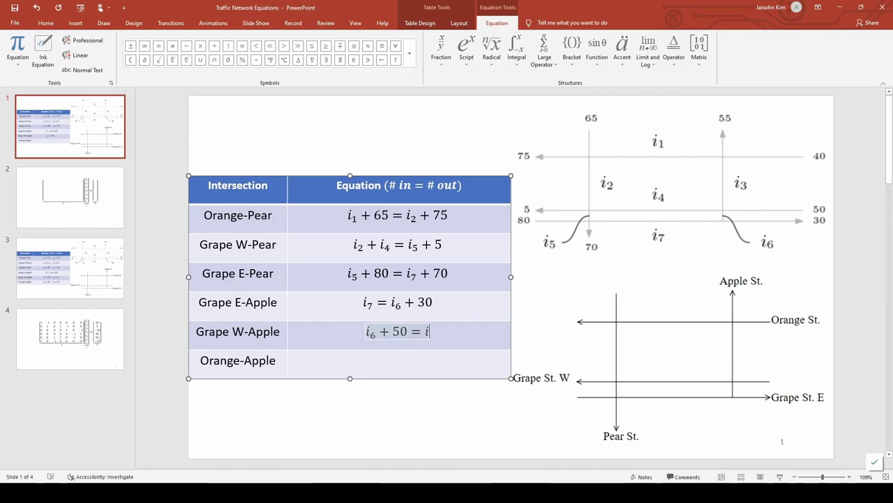
text(_4)
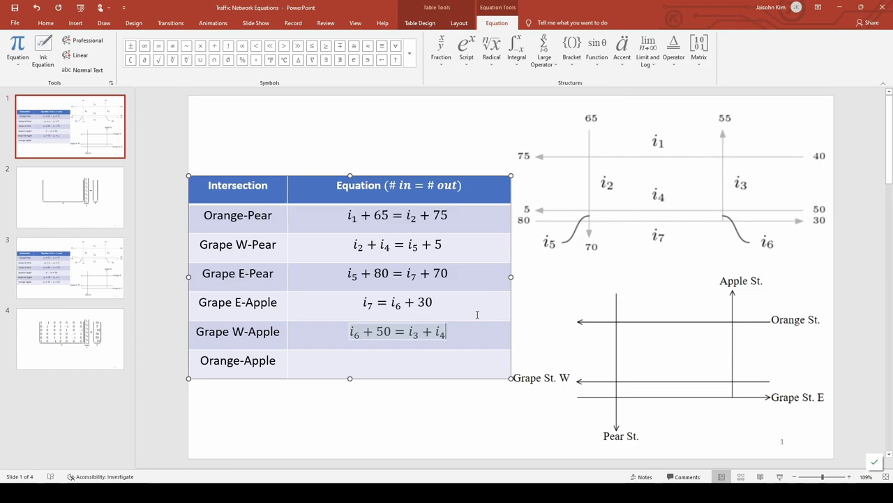
click(398, 360)
key(alt+equal)
text(i_3+40=i_1+55)
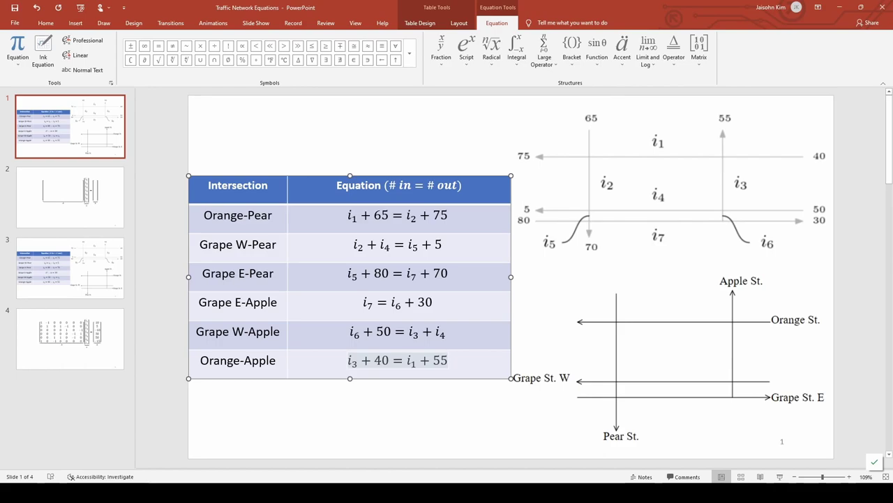
click(70, 197)
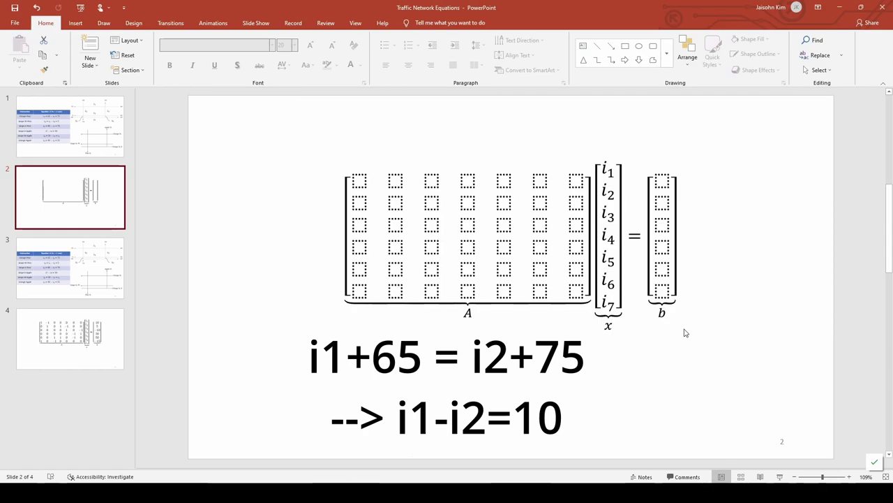
Fill row 1 of matrix A with 1, −1, 0, 0, 0, 0, 0 and b's first entry with 10.
click(419, 342)
text(1)
key(Tab)
text(-1)
key(Tab)
text(0)
key(Tab)
text(0	0	0)
key(Tab)
text(0)
key(Tab)
text(10)
click(704, 238)
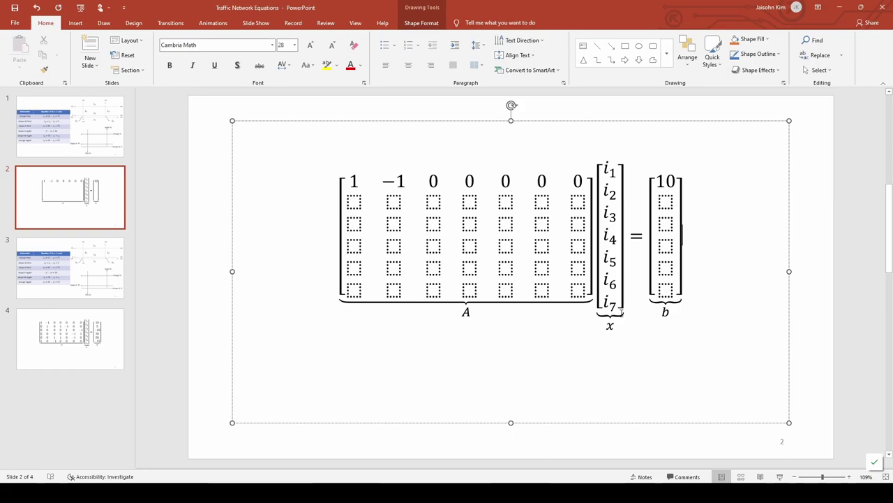
Fill row 2 of matrix A with 0, 1, 0, 1, −1, 0, 0, correcting a mistyped 0.
click(354, 202)
text(0)
key(Right)
text(1)
key(Right)
text(0)
key(Right)
text(0)
key(BackSpace)
text(1)
key(Right)
text(-1)
key(Right)
text(0)
key(Right)
text(0)
Enter the coefficients for row 3 of matrix A.
key(Right)
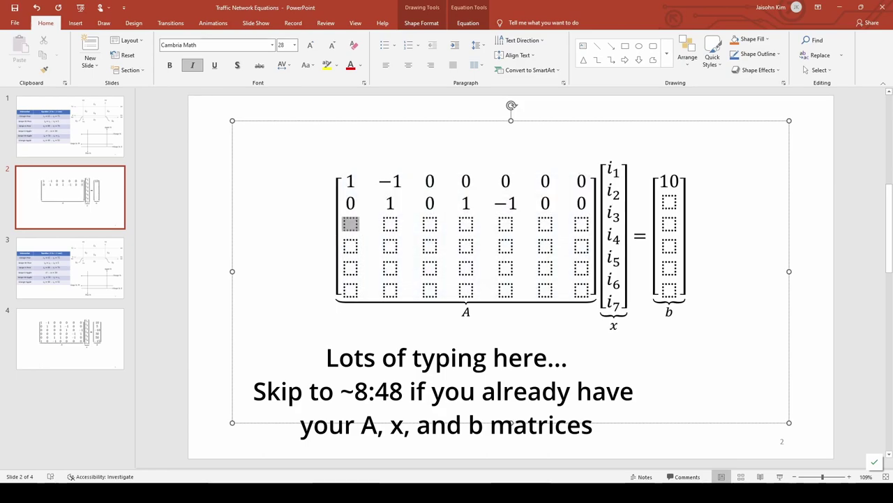
text(0)
key(Right)
text(0)
key(Right)
text(0)
key(Right)
text(0)
key(Right)
key(1)
key(Right)
key(0)
key(Right)
text(-1)
key(Right)
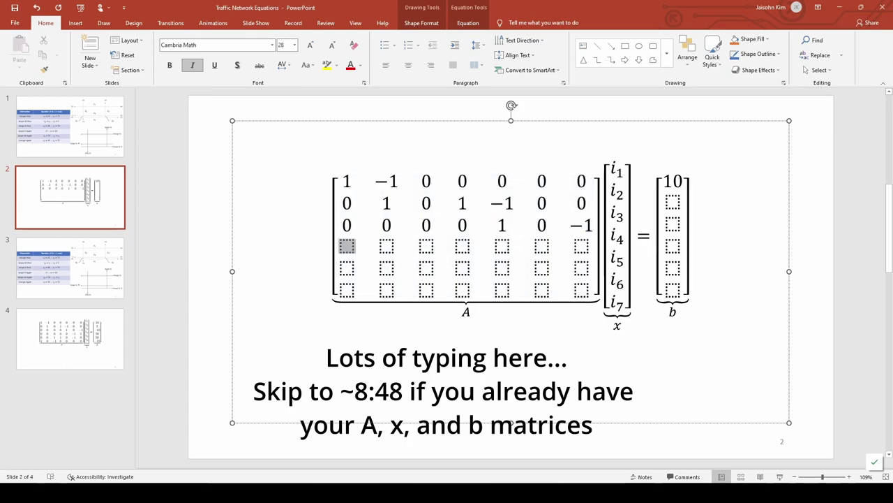
text(0)
Enter the coefficients for row 4 of matrix A.
key(Right)
text(0)
key(Right)
text(0)
key(Right)
text(0)
key(Right)
Enter the coefficients for rows 5 and 6 of matrix A.
text(0)
key(Right)
text(-1)
key(Right)
text(1)
key(Right)
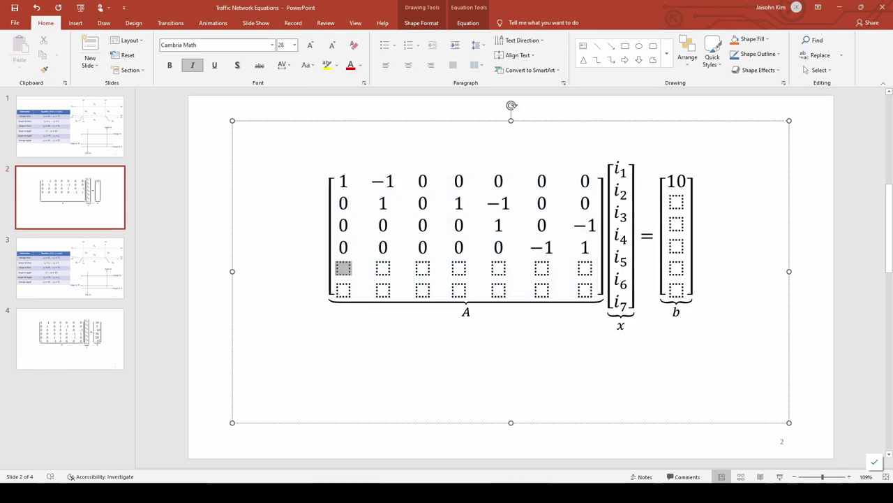
text(0)
key(Right)
text(0)
key(Right)
text(1)
key(Right)
text(1)
key(Right)
text(0)
key(Right)
text(-1)
key(Right)
text(0)
key(Right)
text(1)
key(Right)
text(0)
key(Right)
text(-1)
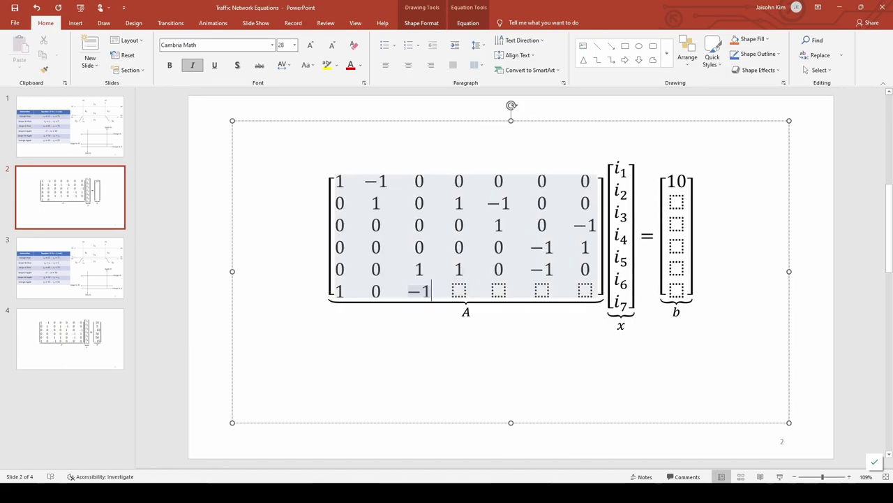
key(Right)
text(0)
key(Right)
text(0)
key(Right)
text(0)
key(Right)
text(0)
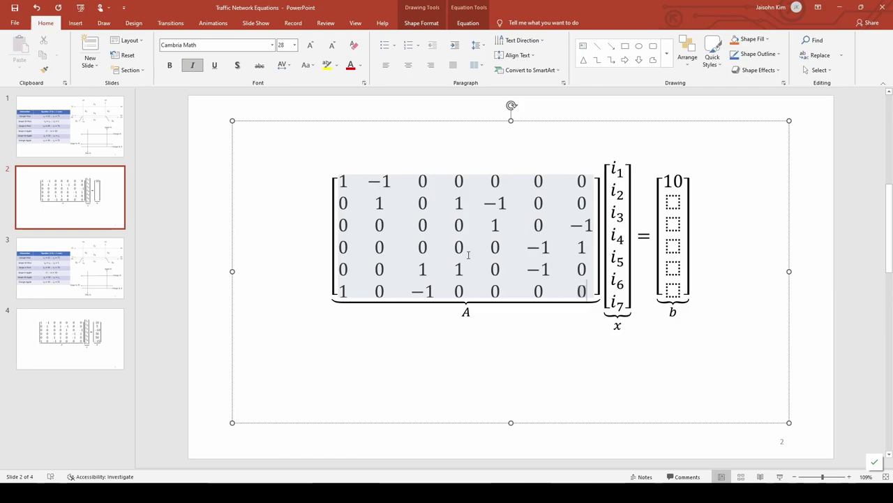
Fill the remaining entries of vector b with 5, −10, 30, 50, −15.
click(673, 203)
text(-10)
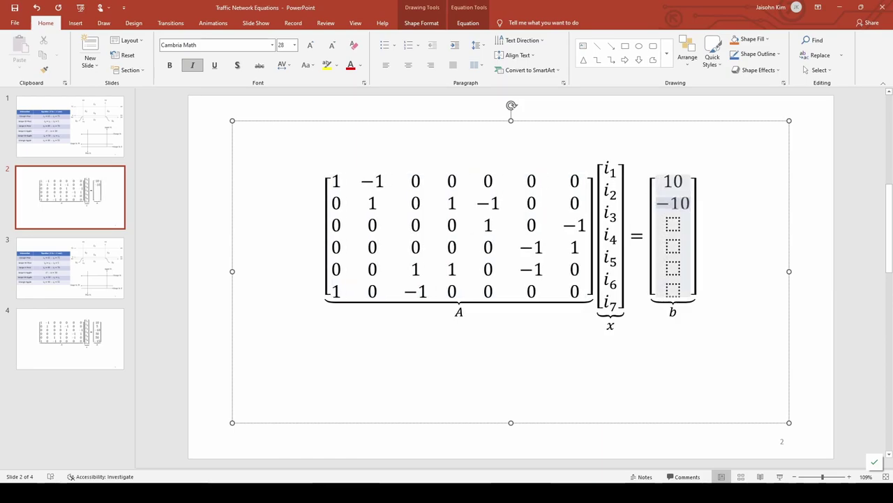
key(BackSpace)
key(BackSpace)
key(BackSpace)
text(5)
key(Down)
text(-10)
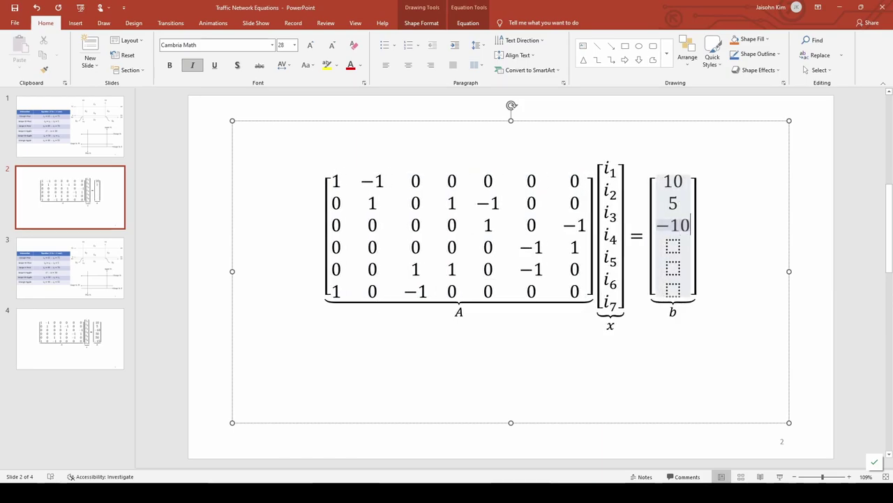
key(Down)
text(30)
key(Down)
text(50)
key(Down)
text(-15)
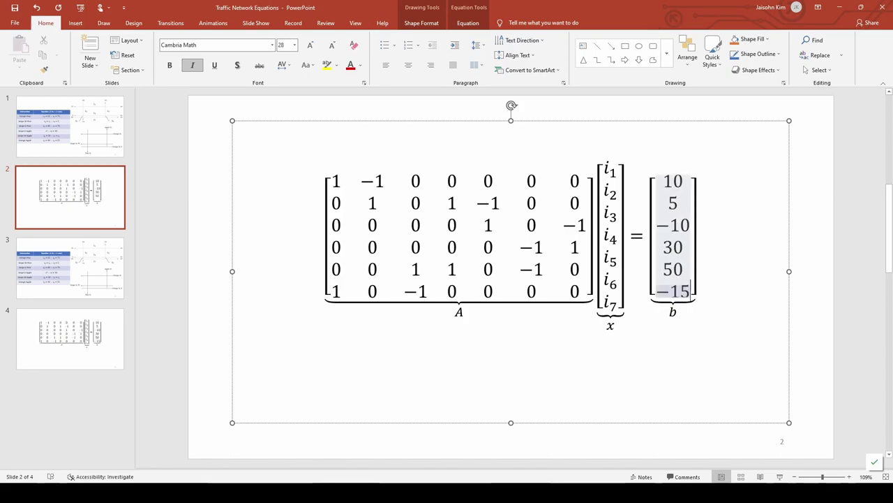
click(681, 343)
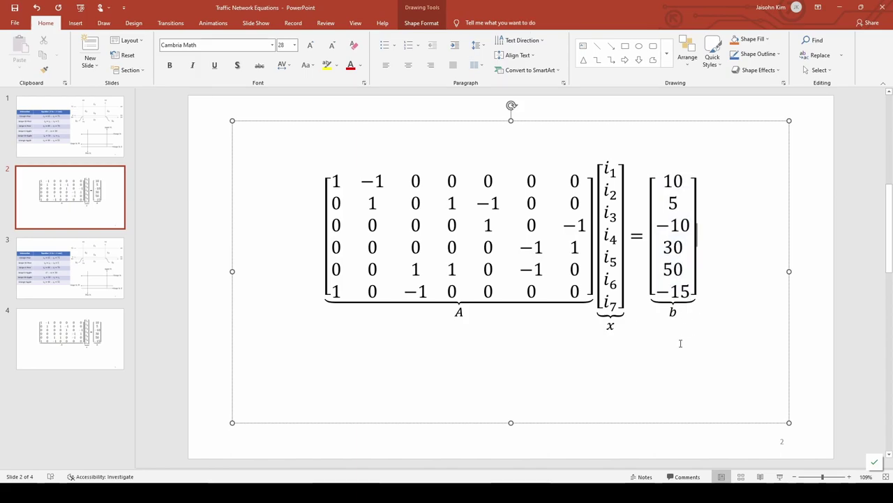